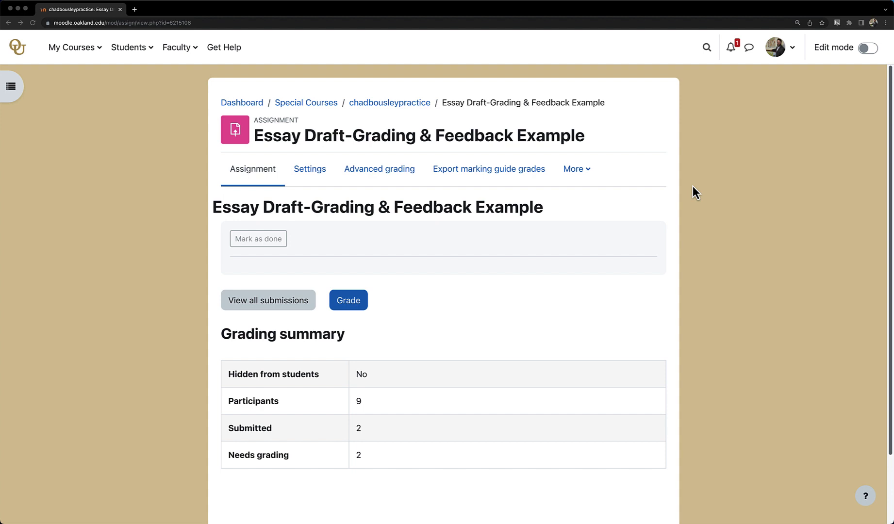
Open the Grade view and switch to the student who submitted Legend of Grizz.docx.
click(352, 302)
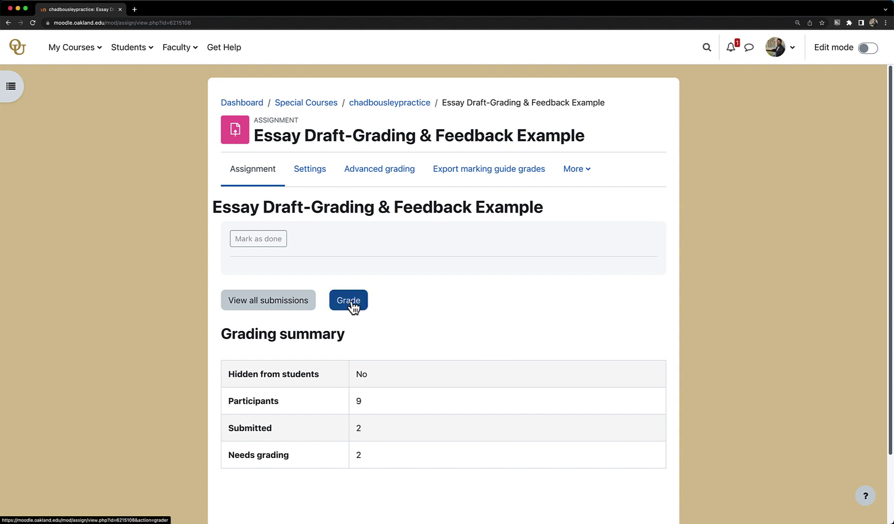
click(352, 303)
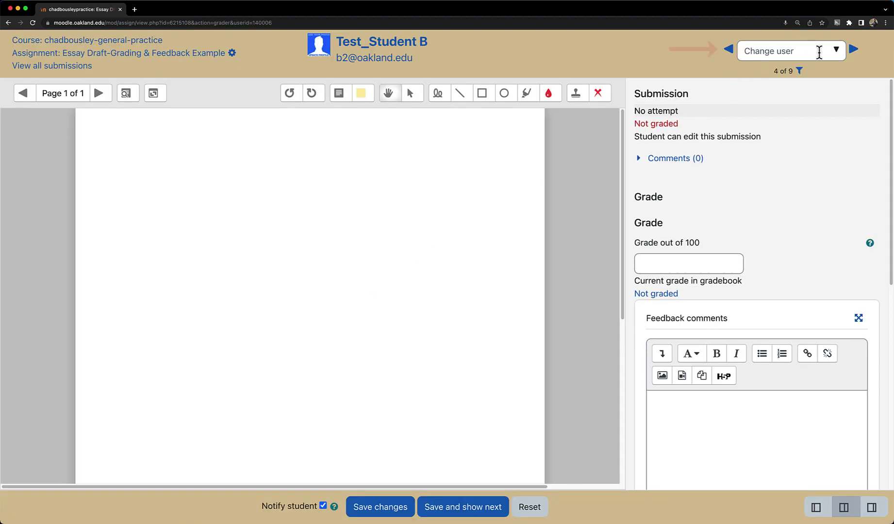
click(835, 55)
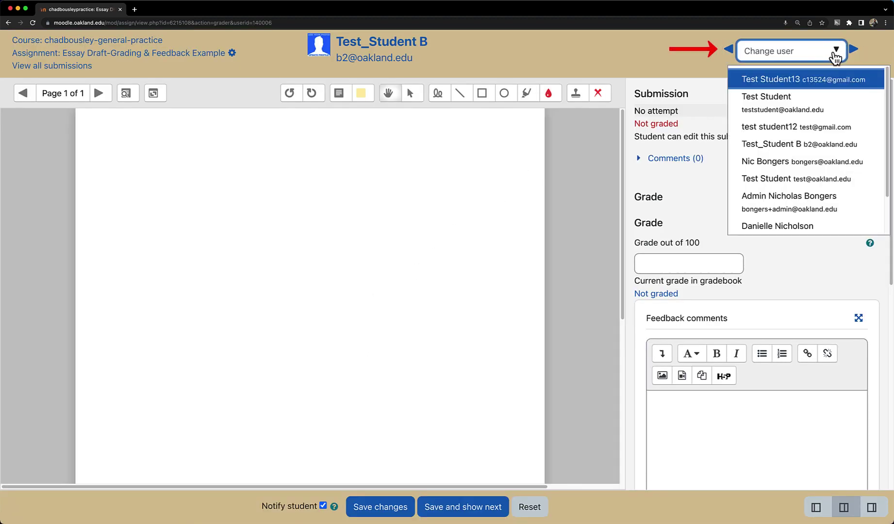
scroll(824, 175, down, 2)
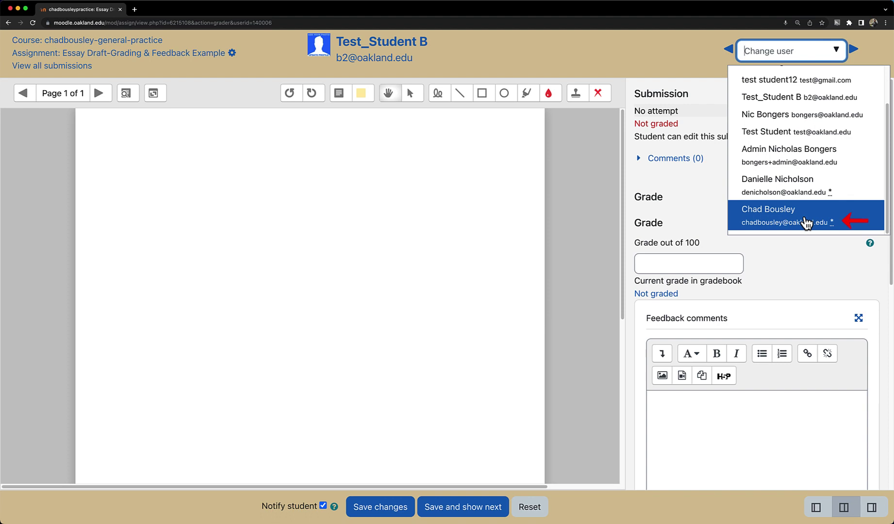
click(807, 223)
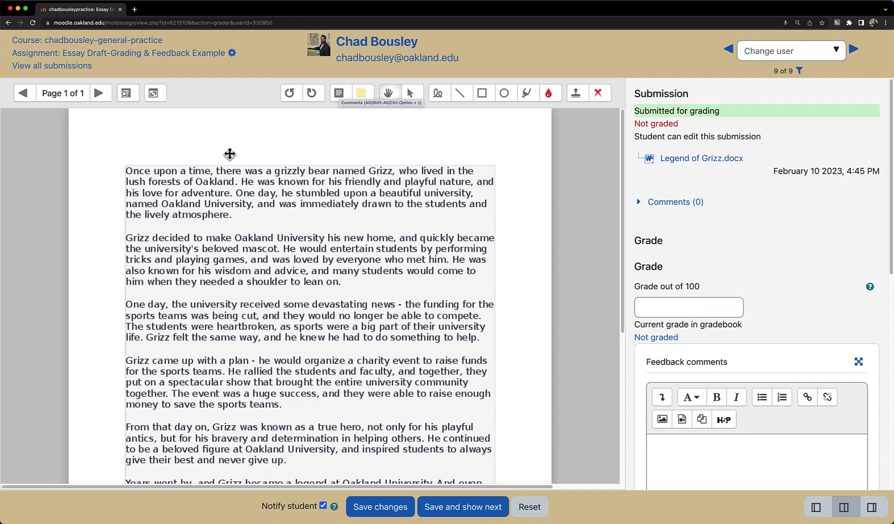
Activate the Comments tool with the Ctrl+Alt+Z shortcut.
key(ctrl+alt+z)
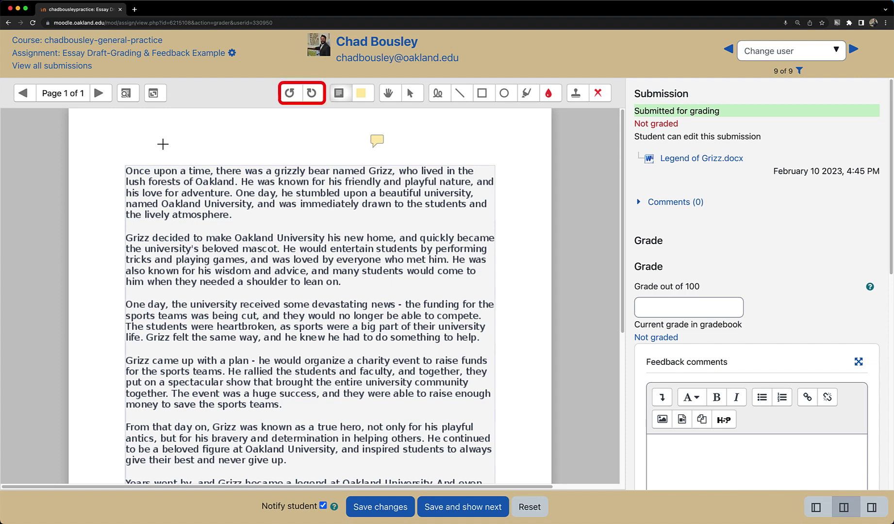
click(288, 98)
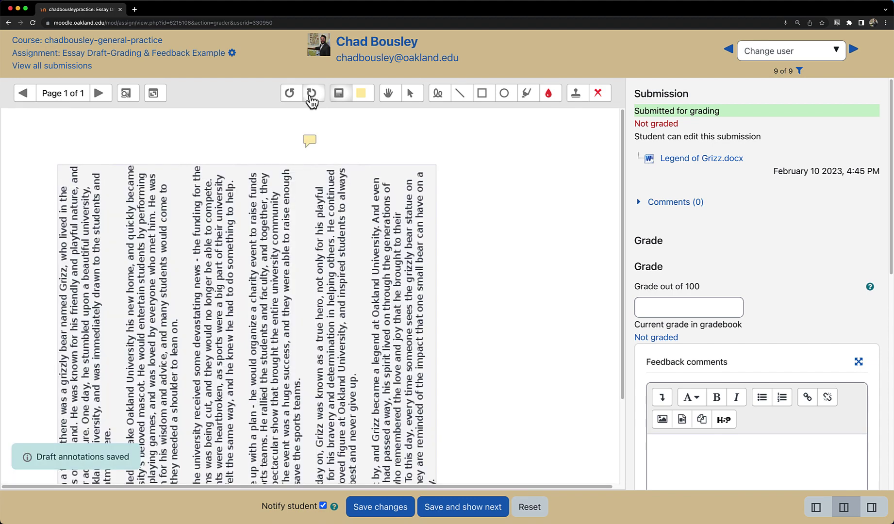
click(312, 93)
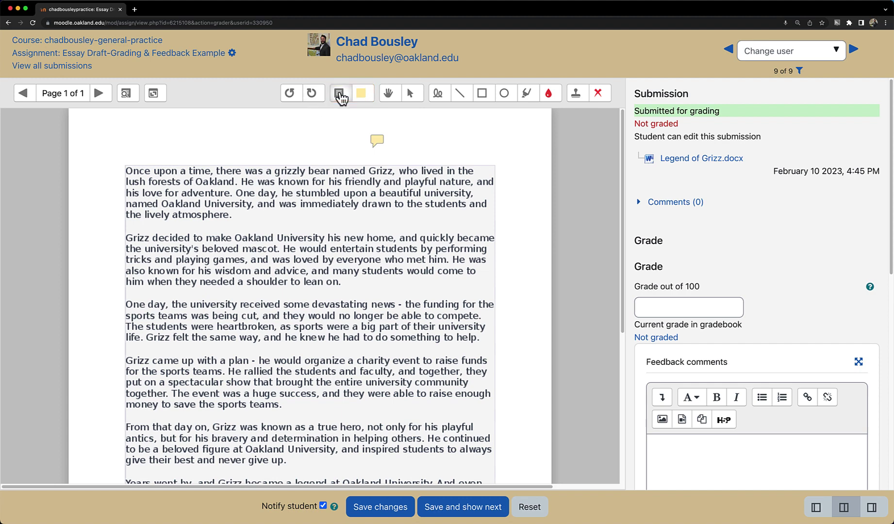
Add the comment 'very interesting introduction.' above the first paragraph.
click(340, 95)
drag(113, 127, 241, 161)
text(very interesting introduction.)
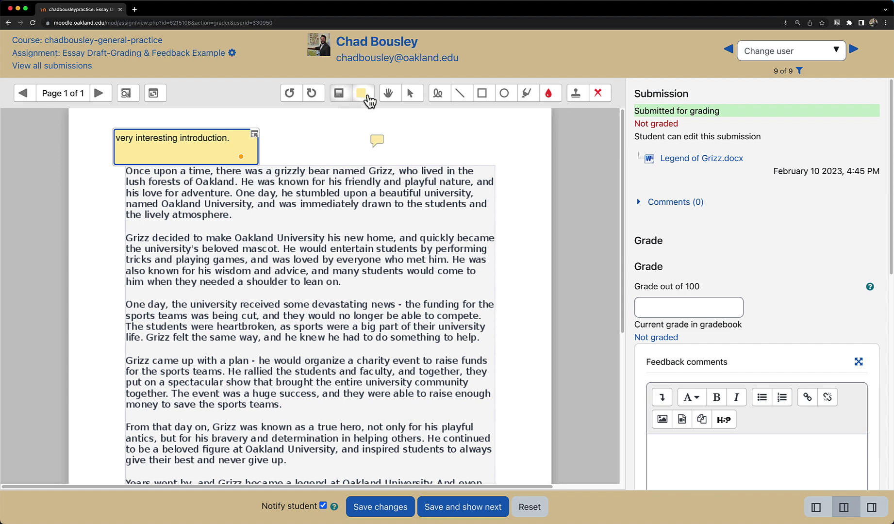
Add a red comment 'Why did Grizz go to OU?' below paragraph one, then delete it.
click(366, 97)
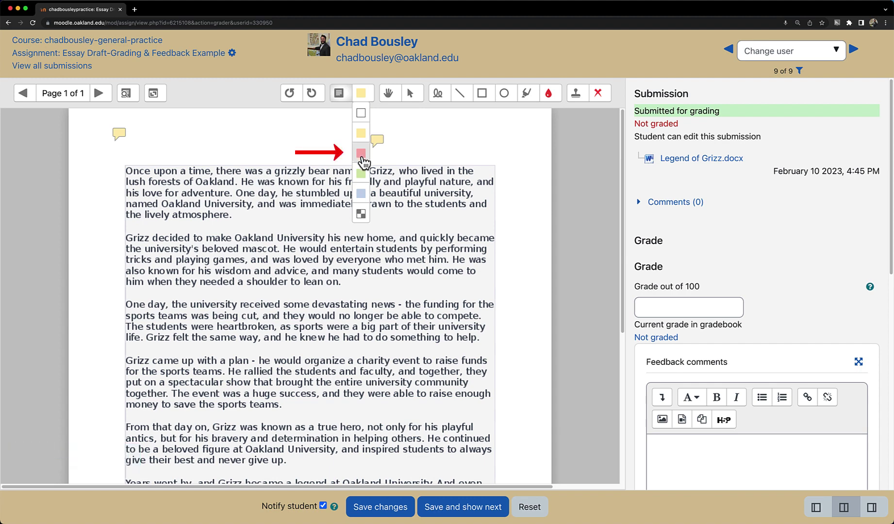
click(361, 153)
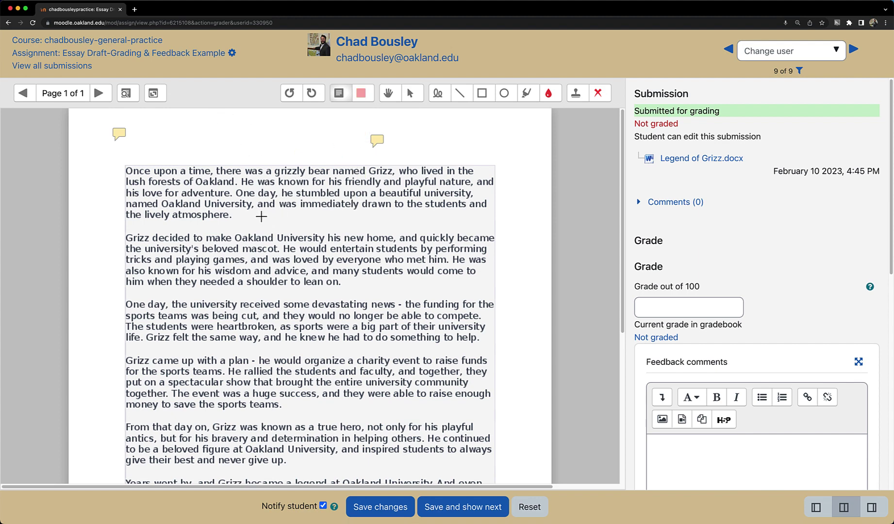
drag(261, 216, 333, 227)
text(Why did Grizz go to OU?)
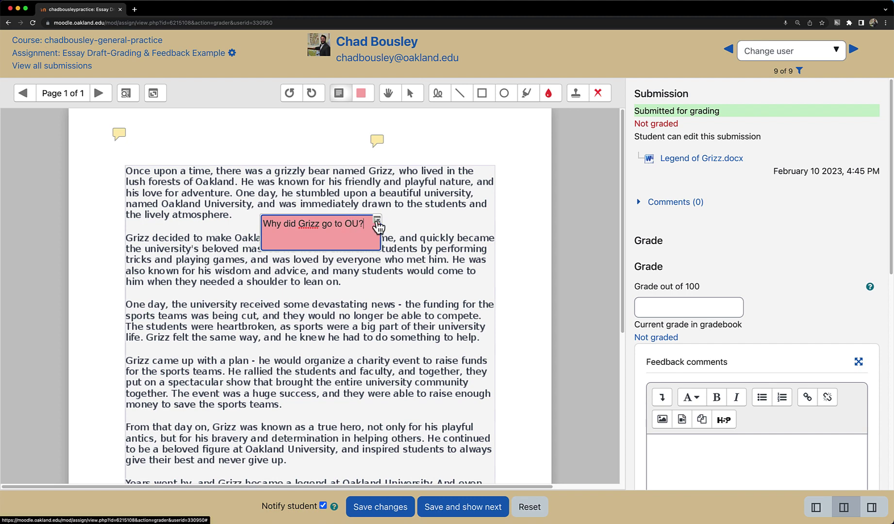
click(377, 223)
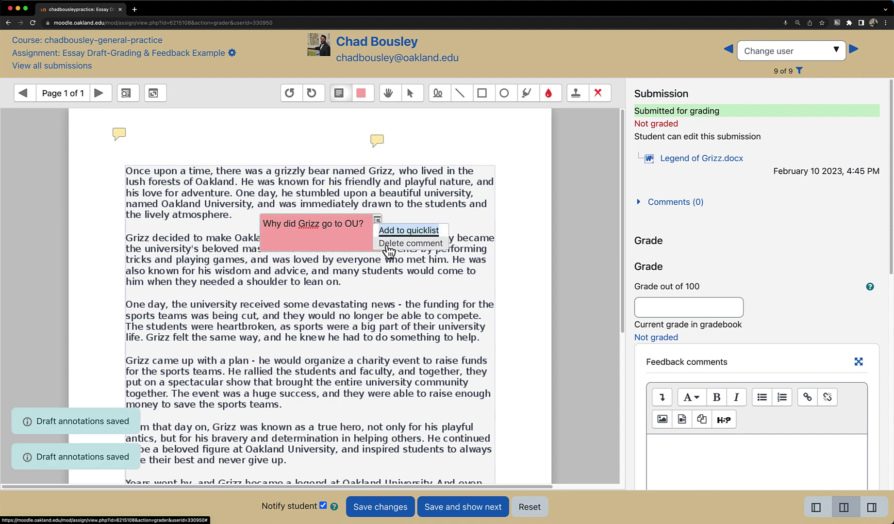
click(388, 244)
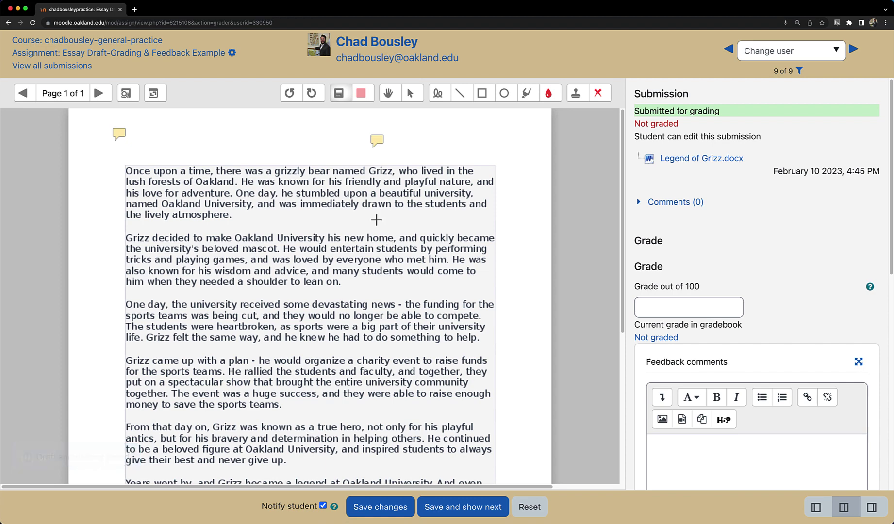
click(388, 97)
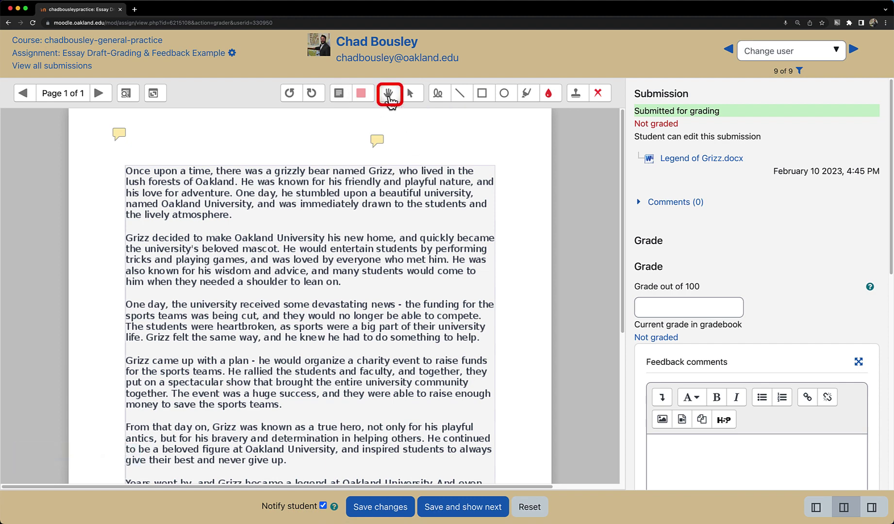
mouse_move(320, 155)
mouse_down()
mouse_move(251, 227)
mouse_move(309, 185)
mouse_move(313, 207)
mouse_move(265, 212)
mouse_move(263, 302)
mouse_up()
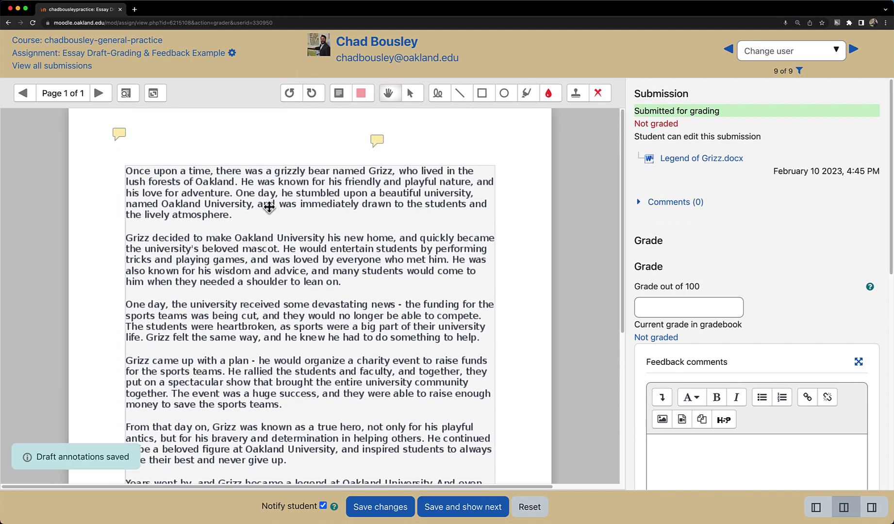
click(410, 93)
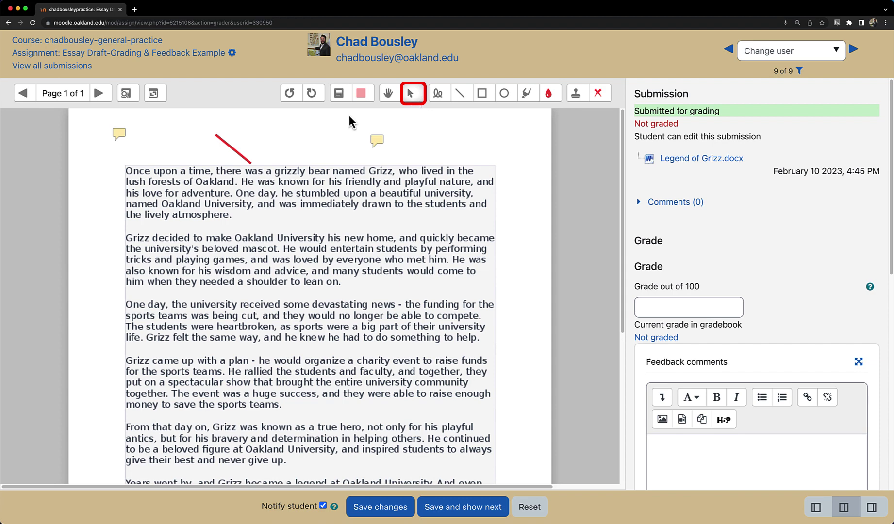
click(236, 151)
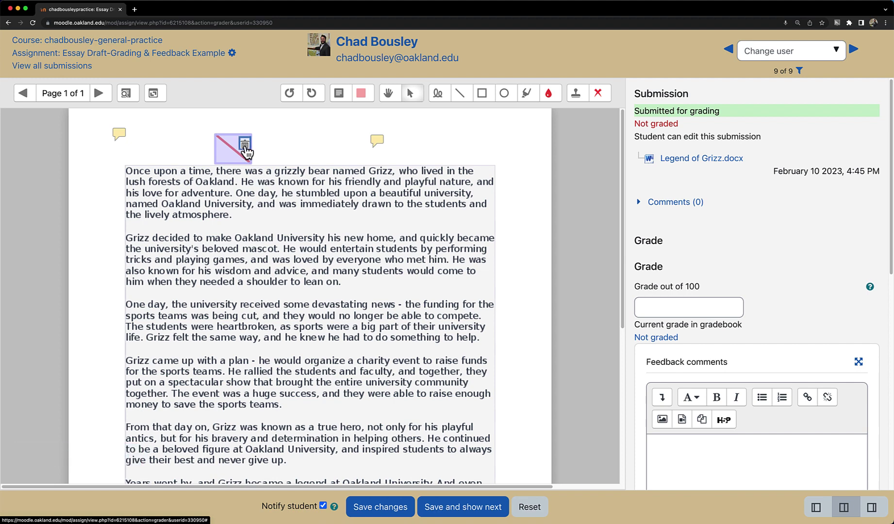
click(245, 146)
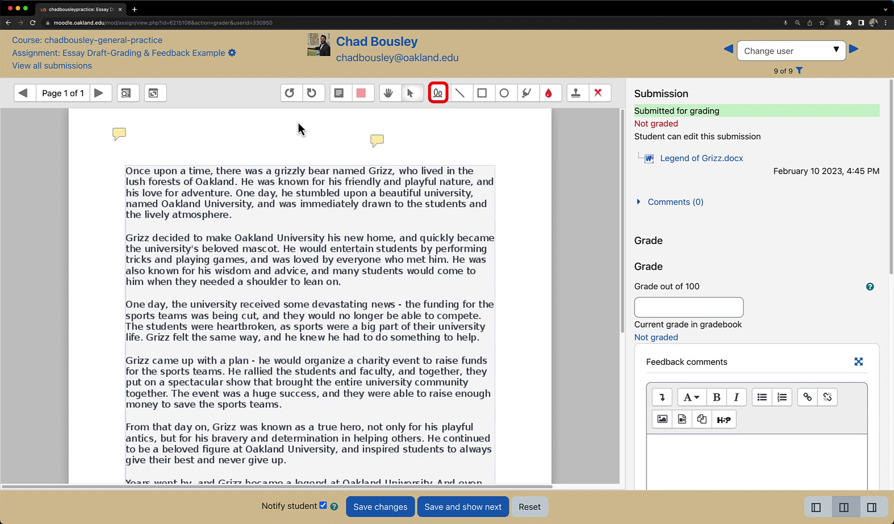
click(436, 97)
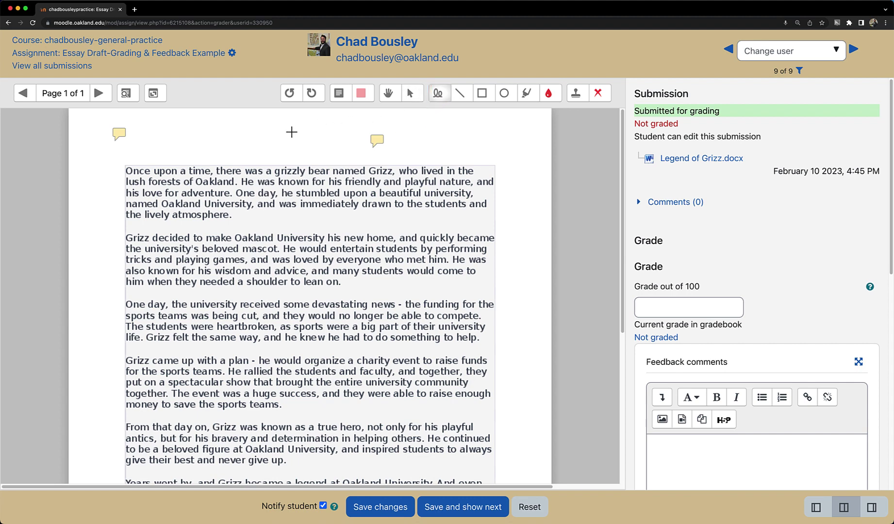
mouse_move(283, 127)
mouse_down()
mouse_move(316, 163)
mouse_move(285, 161)
mouse_up()
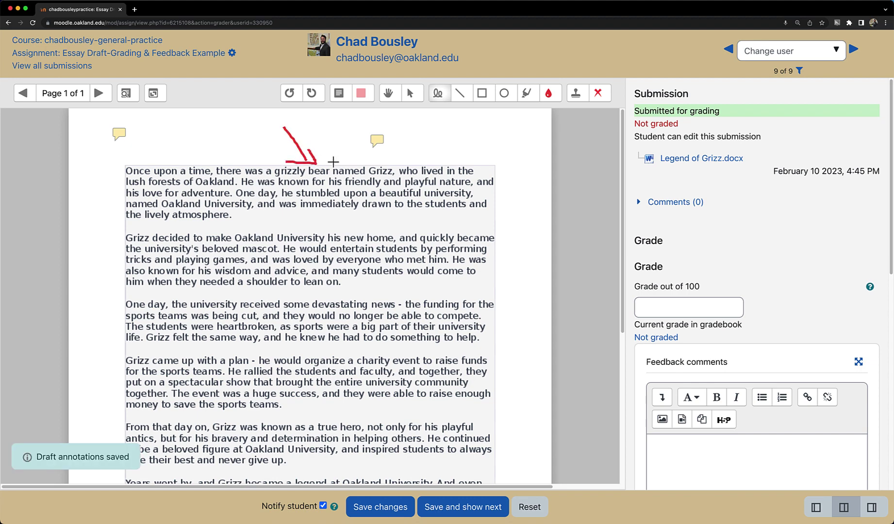
drag(405, 139, 405, 158)
drag(406, 149, 413, 149)
drag(413, 141, 413, 159)
drag(424, 148, 423, 159)
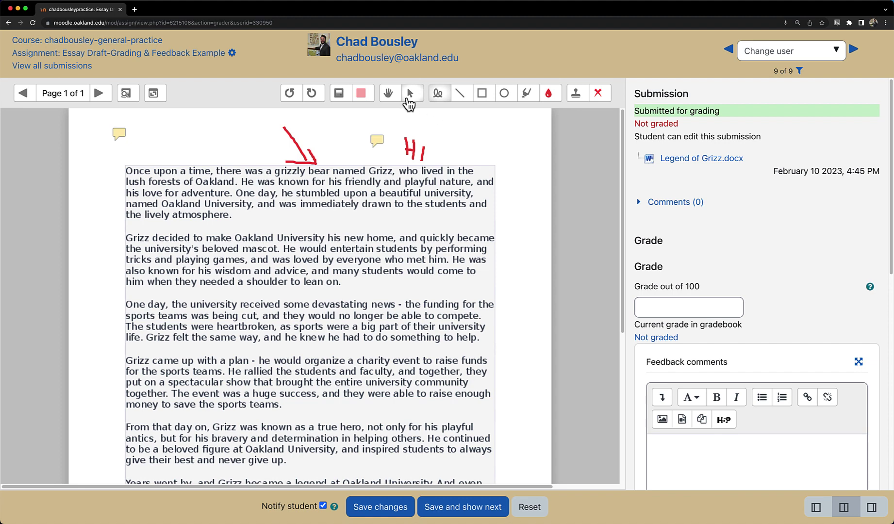
click(410, 94)
drag(407, 148, 410, 155)
drag(409, 152, 423, 154)
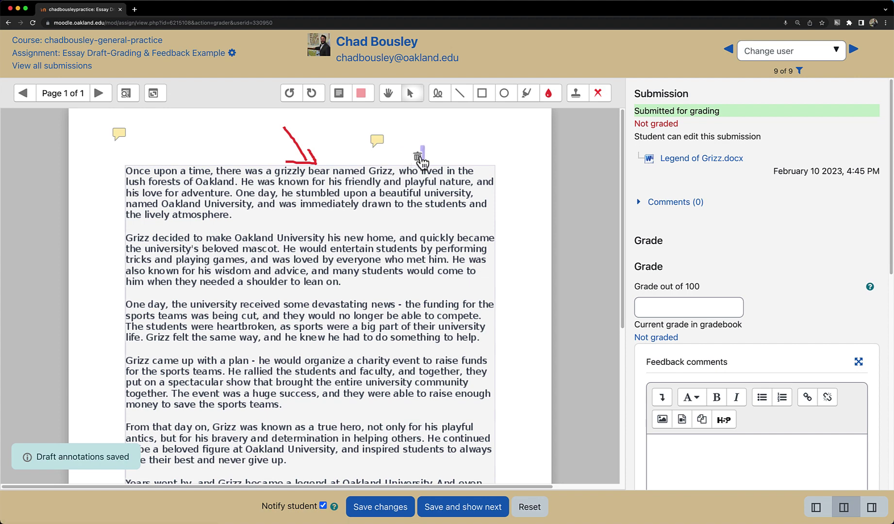
click(420, 156)
click(310, 151)
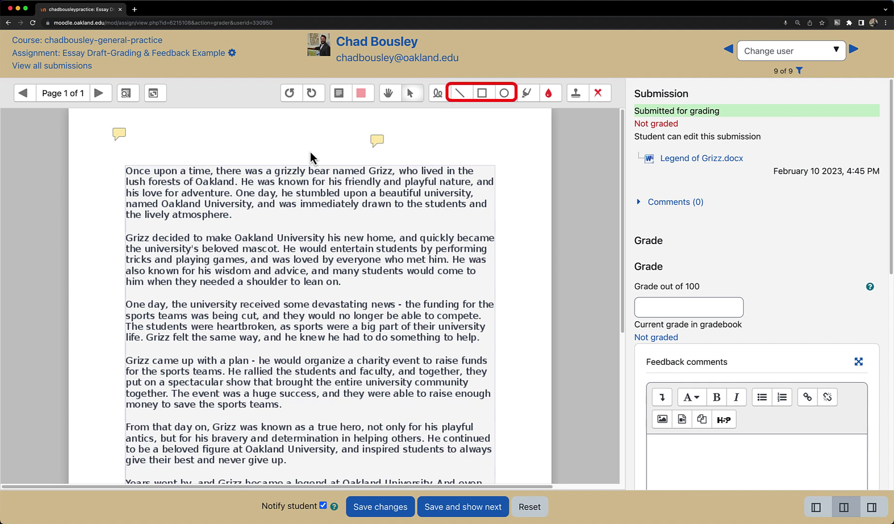
Draw two red straight lines above the essay.
click(459, 93)
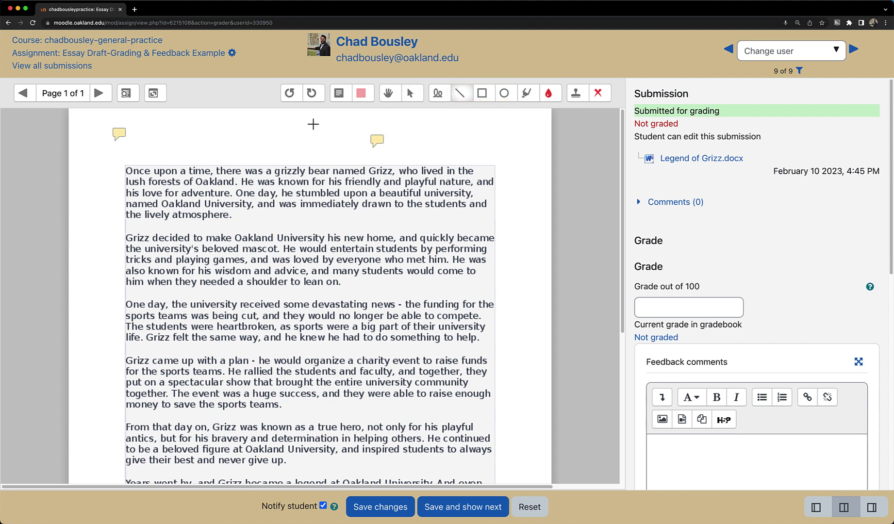
drag(202, 138, 232, 162)
mouse_move(269, 135)
mouse_down()
mouse_move(270, 166)
mouse_move(328, 151)
mouse_up()
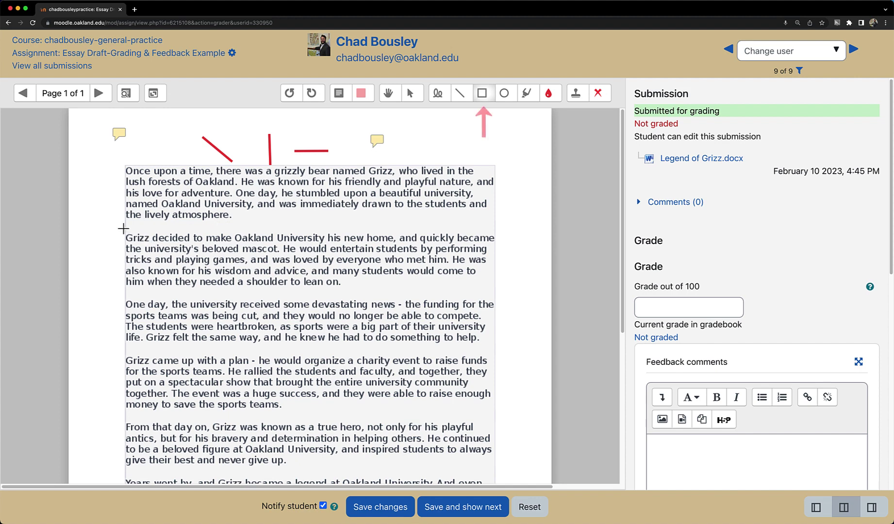
Box the second paragraph in red and circle the word 'immediately' with a red ellipse.
mouse_move(123, 225)
mouse_down()
mouse_move(456, 270)
mouse_move(497, 284)
mouse_move(504, 297)
mouse_move(498, 292)
mouse_up()
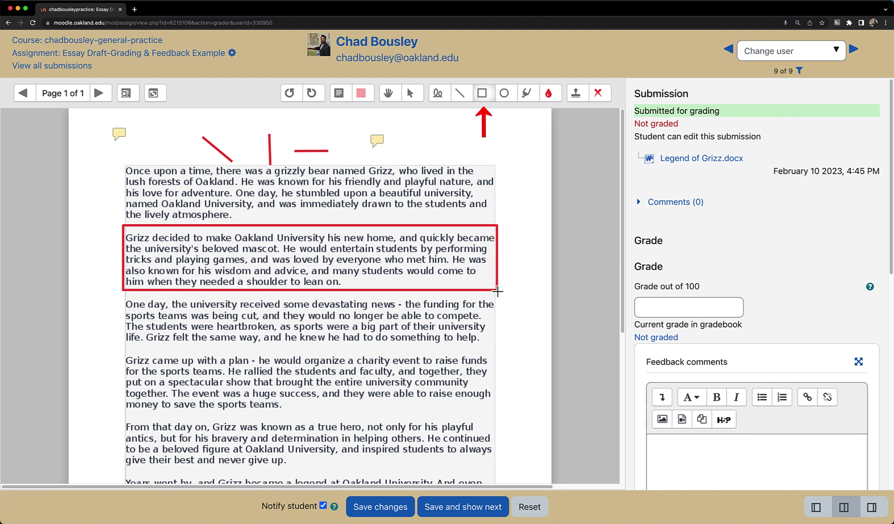
drag(498, 291, 497, 292)
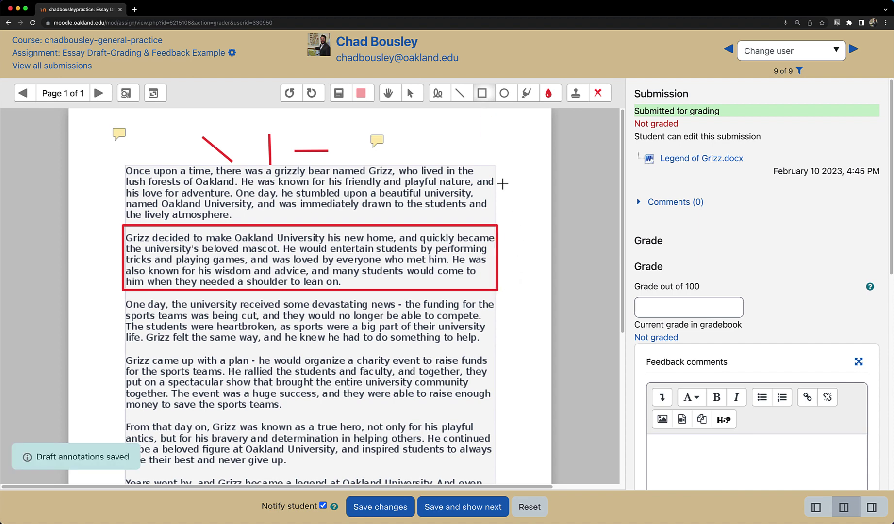
click(505, 99)
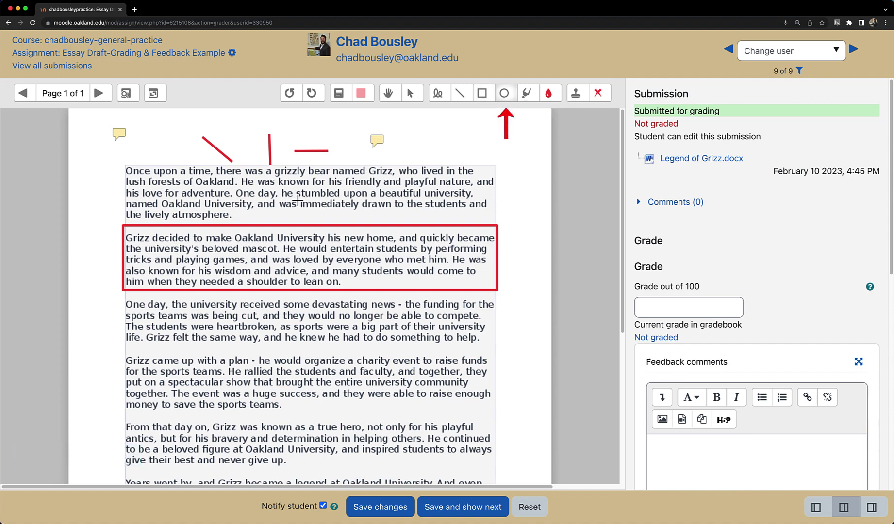
drag(297, 198, 361, 212)
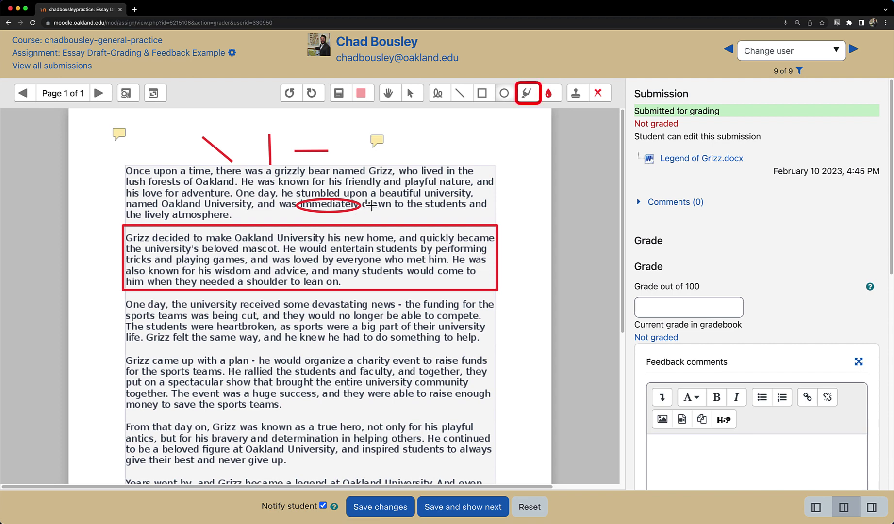
Highlight the third paragraph's opening line red and the 'The students were heartbroken' line blue.
click(527, 93)
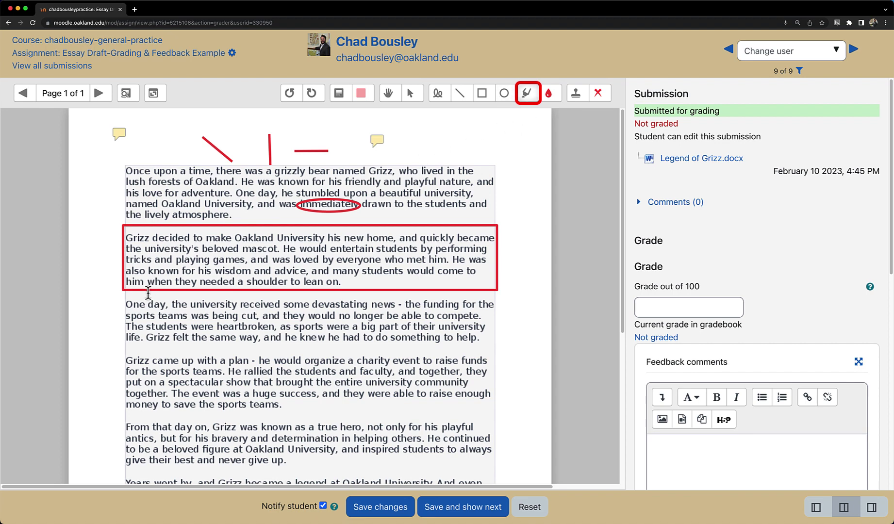
drag(126, 304, 494, 305)
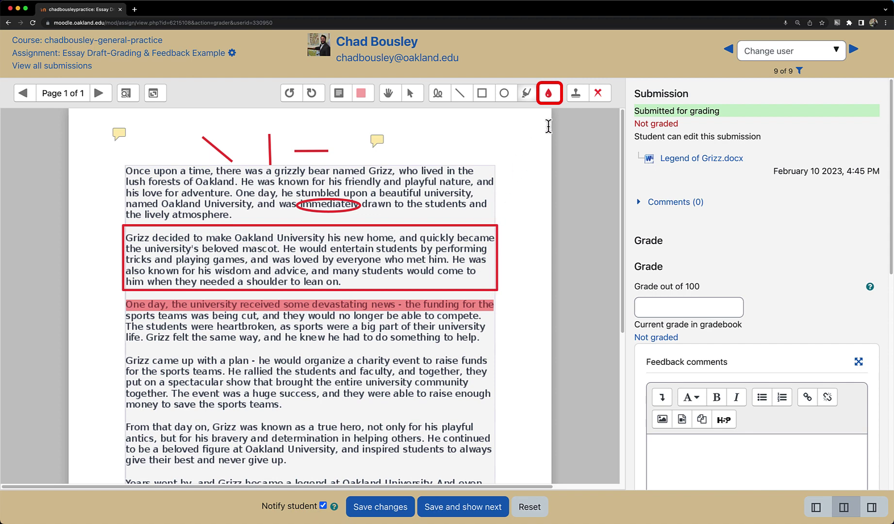
click(549, 95)
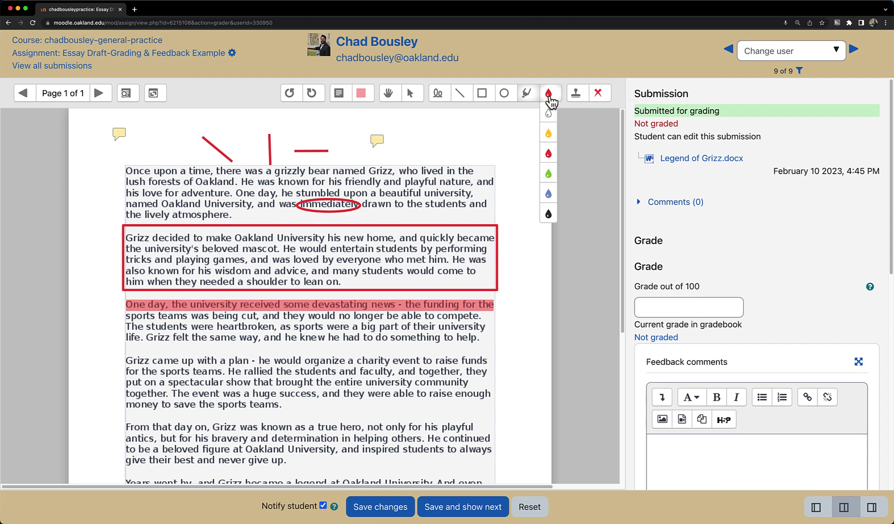
click(549, 194)
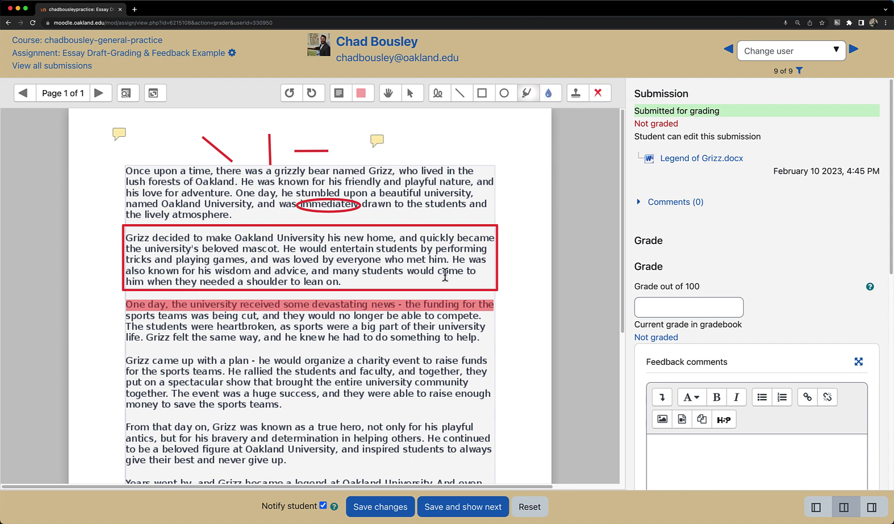
drag(125, 326, 491, 328)
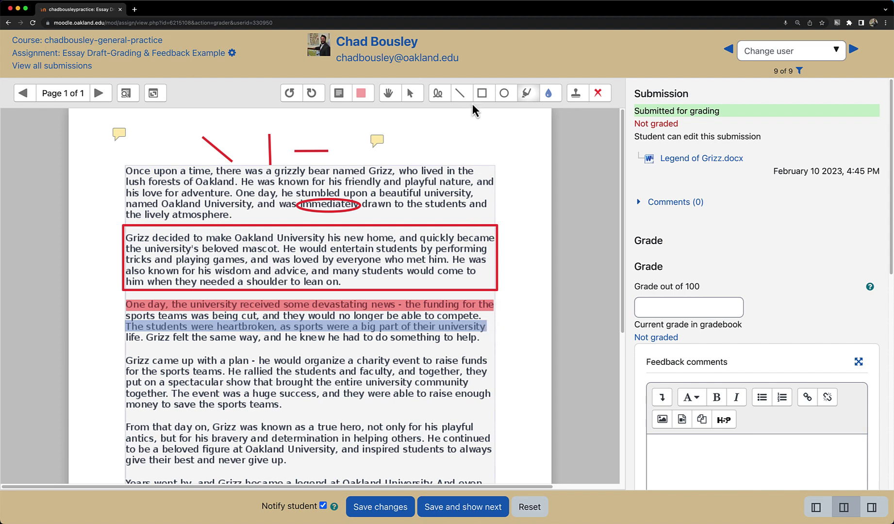
Box the fourth paragraph in blue and draw a yellow line above the essay's top right.
click(484, 93)
mouse_move(124, 354)
mouse_down()
mouse_move(409, 377)
mouse_move(495, 395)
mouse_move(494, 412)
mouse_up()
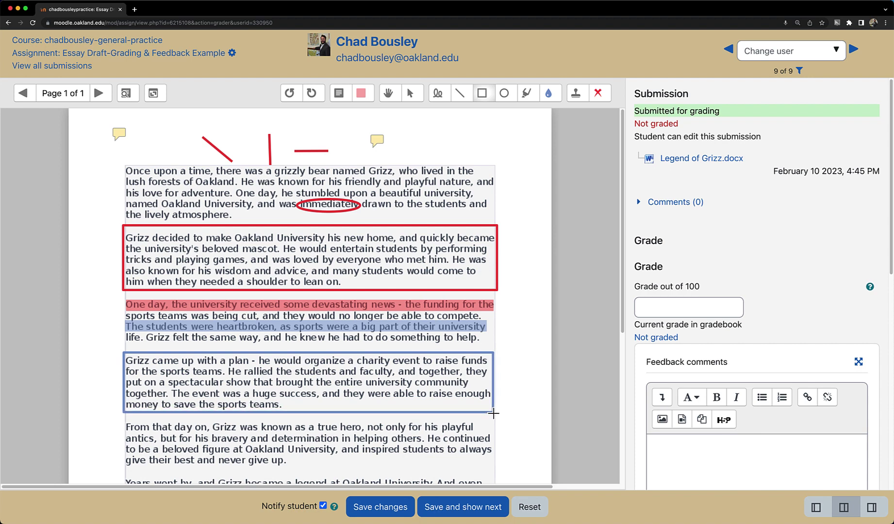
click(550, 97)
click(551, 138)
click(460, 93)
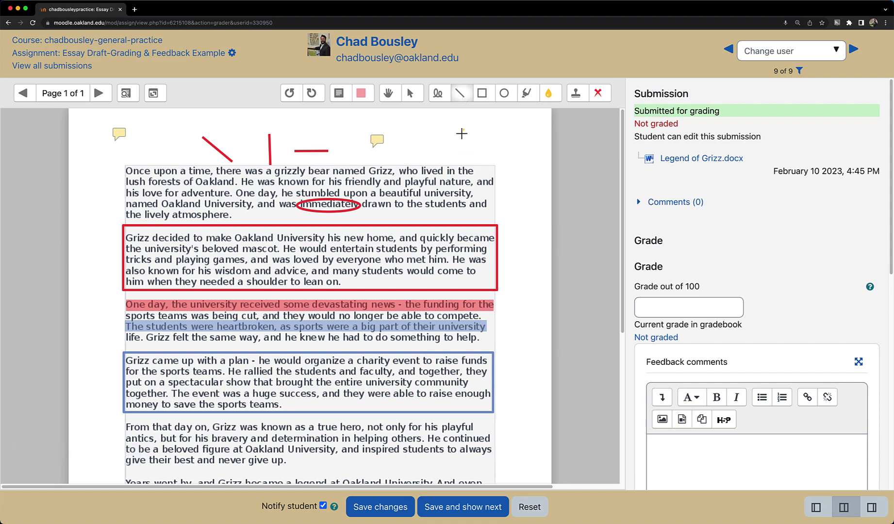
drag(462, 129, 430, 163)
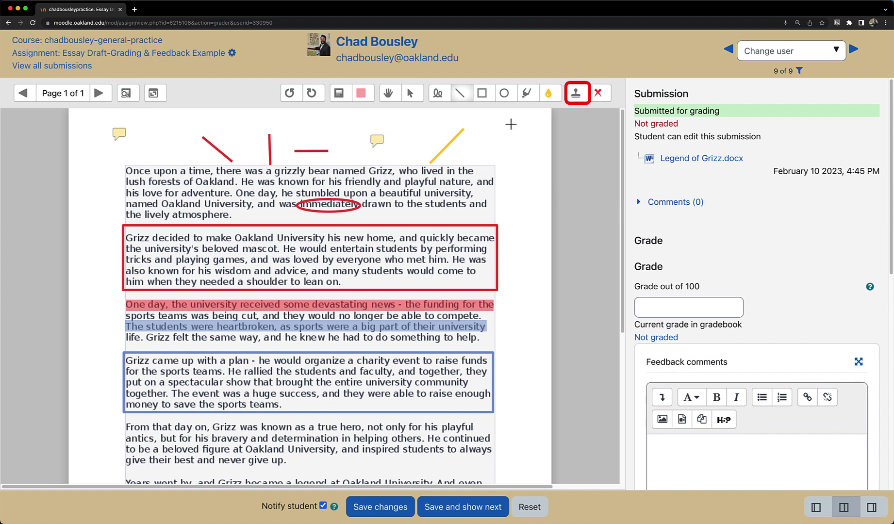
Stamp green check marks beside the first and third paragraphs, plus one left of paragraph three.
click(600, 95)
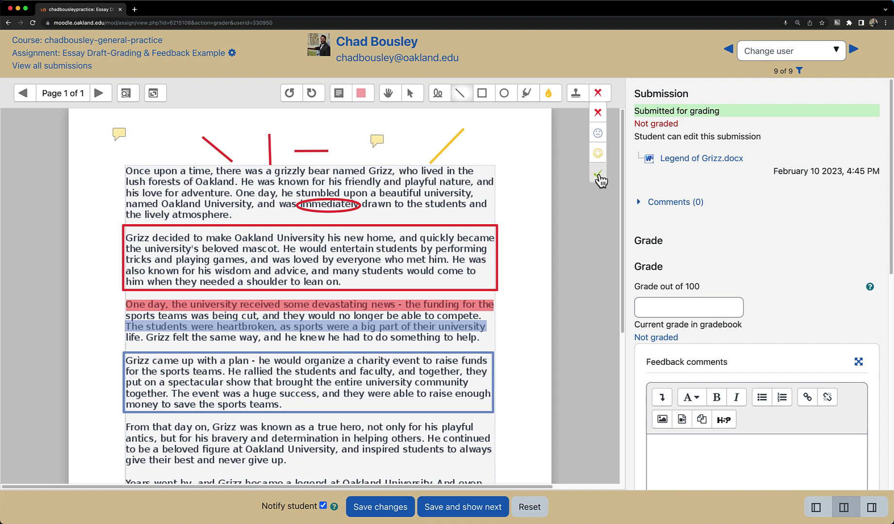
click(601, 175)
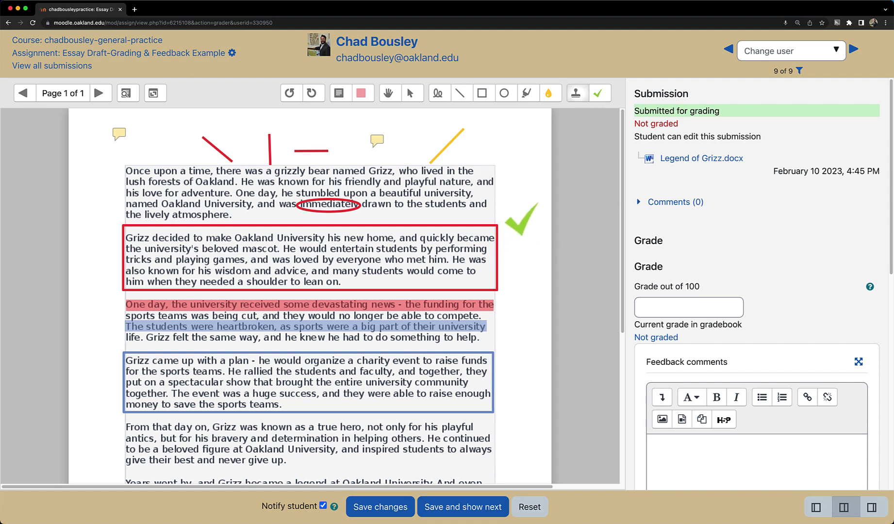
drag(520, 219, 515, 212)
drag(534, 305, 522, 338)
click(108, 321)
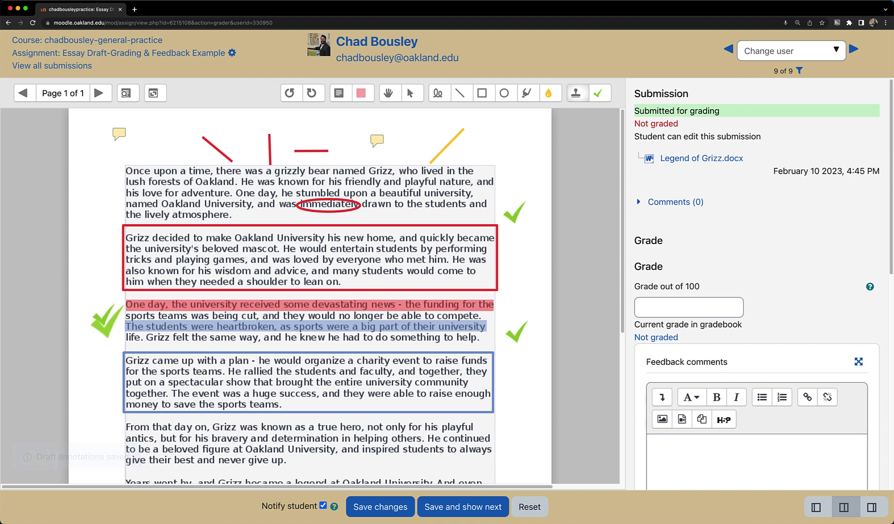
Delete the extra check mark left of paragraph three and the fourth paragraph's blue box.
click(412, 98)
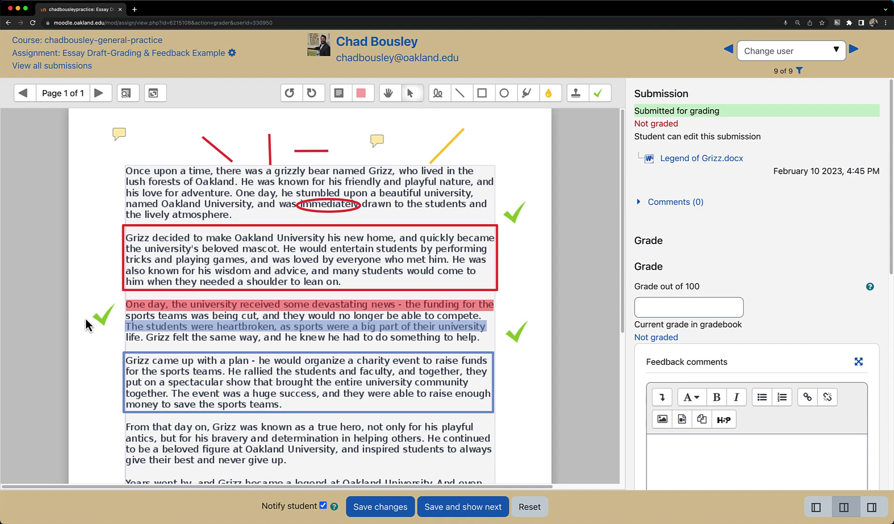
click(109, 323)
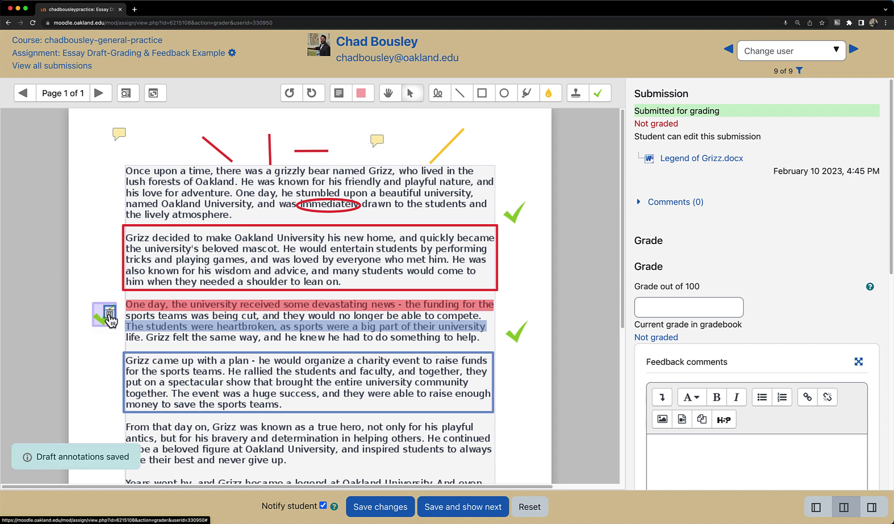
click(109, 321)
click(166, 371)
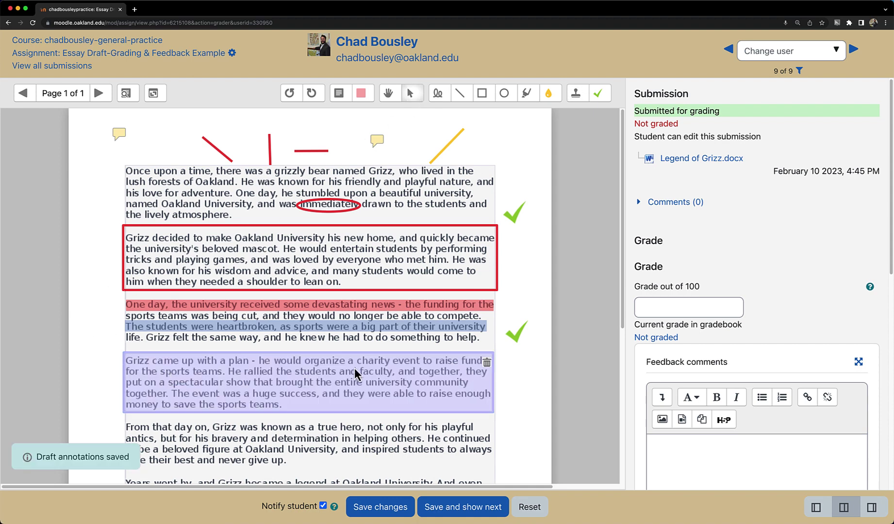
click(487, 363)
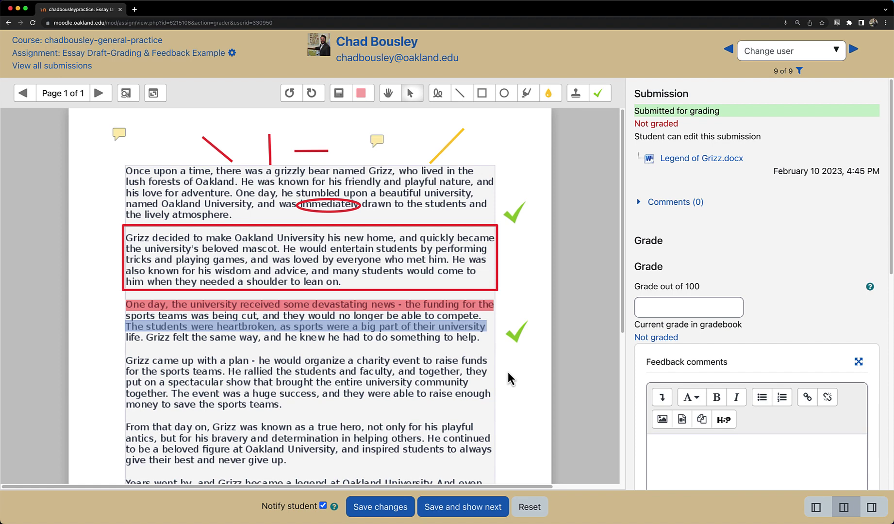
Scroll the grading panel past Grade and Feedback comments to Feedback files and Feedback Poodll.
scroll(707, 348, down, 4)
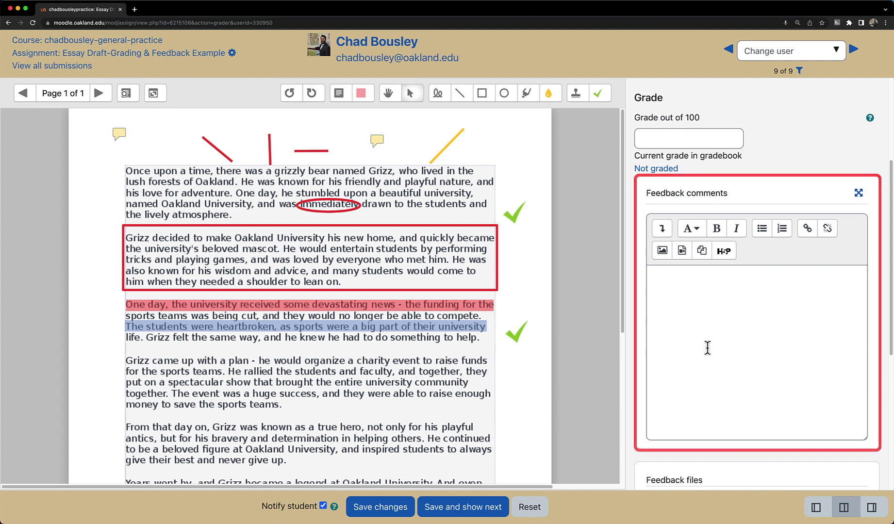
scroll(773, 242, up, 4)
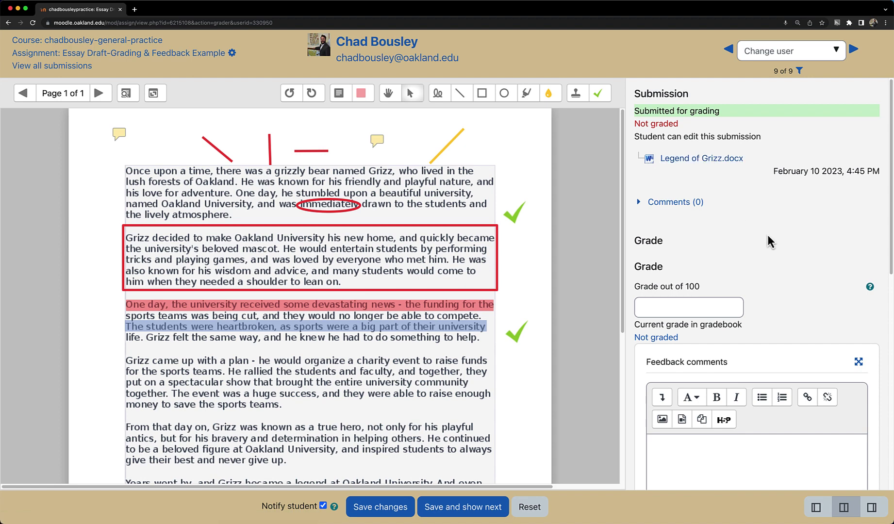
scroll(801, 270, down, 10)
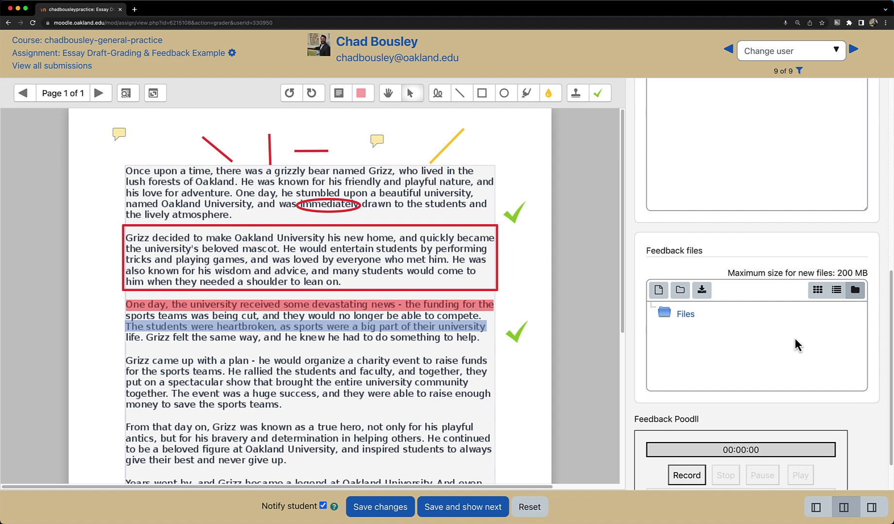
scroll(795, 339, down, 2)
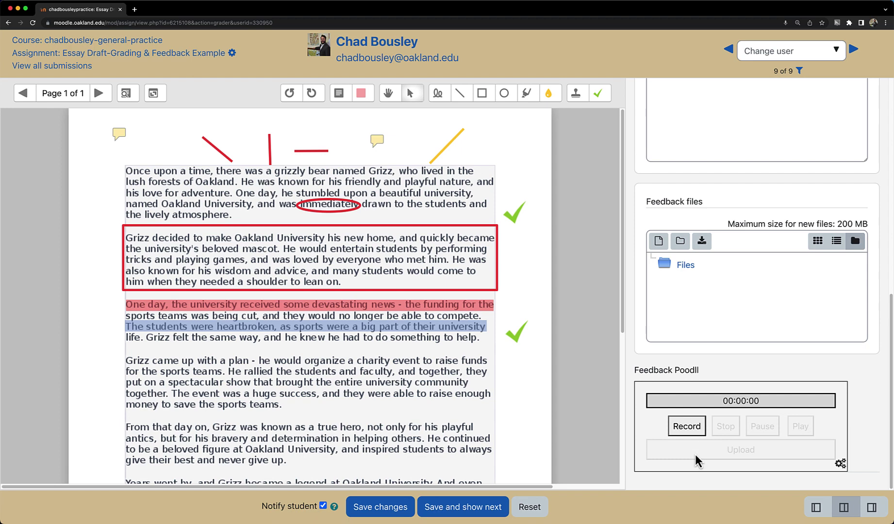
Try the layout buttons, ending on the PDF-only view so the annotated essay fills the page.
click(816, 507)
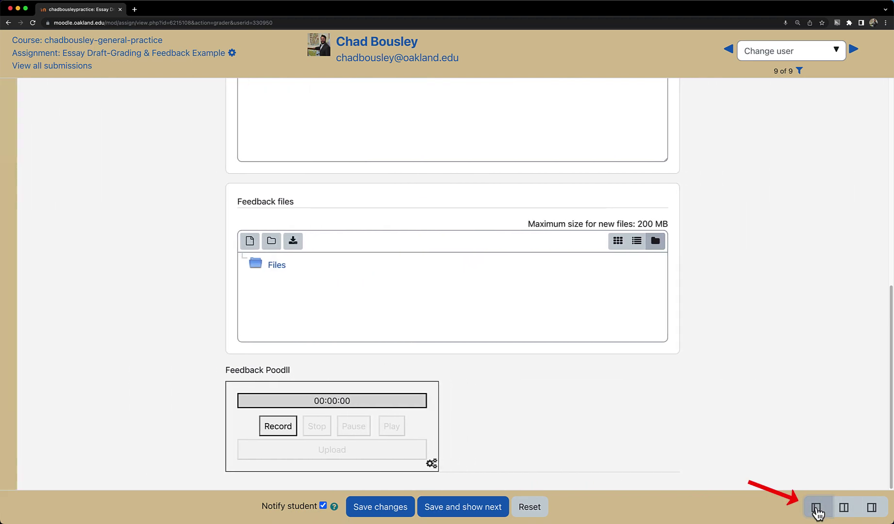
scroll(753, 420, up, 5)
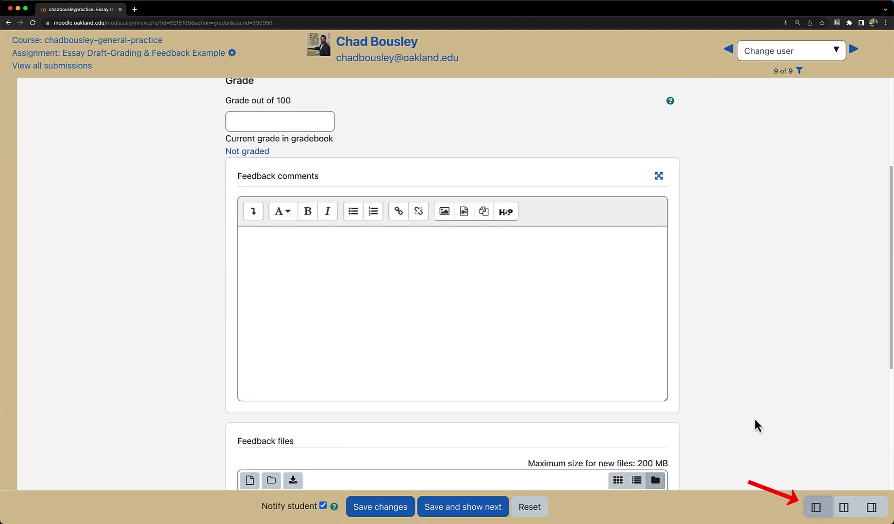
scroll(757, 420, down, 3)
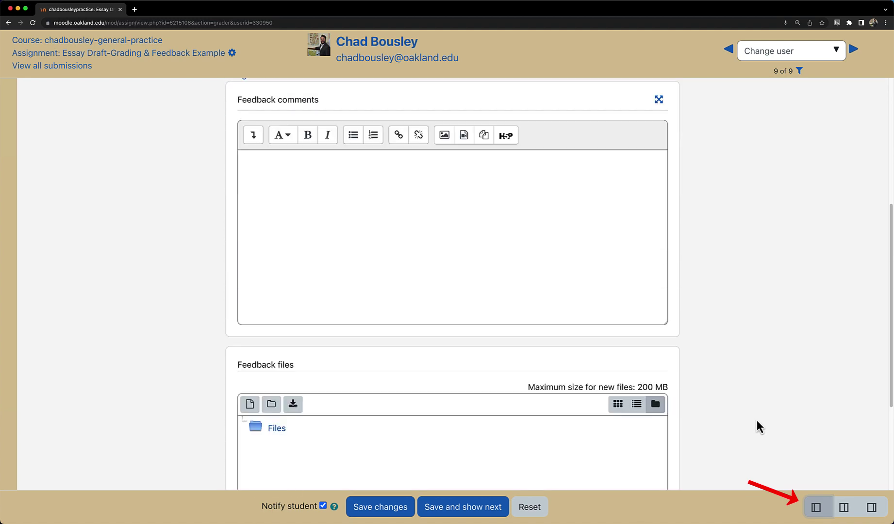
click(845, 507)
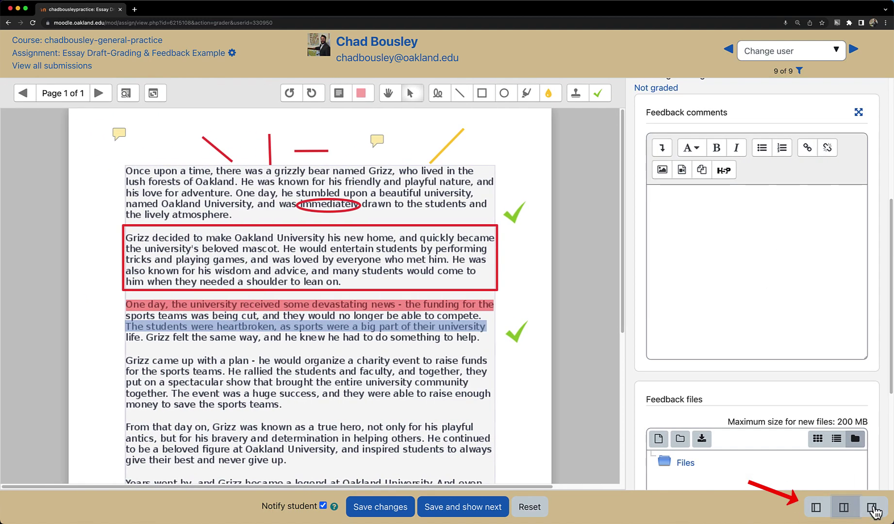
click(872, 507)
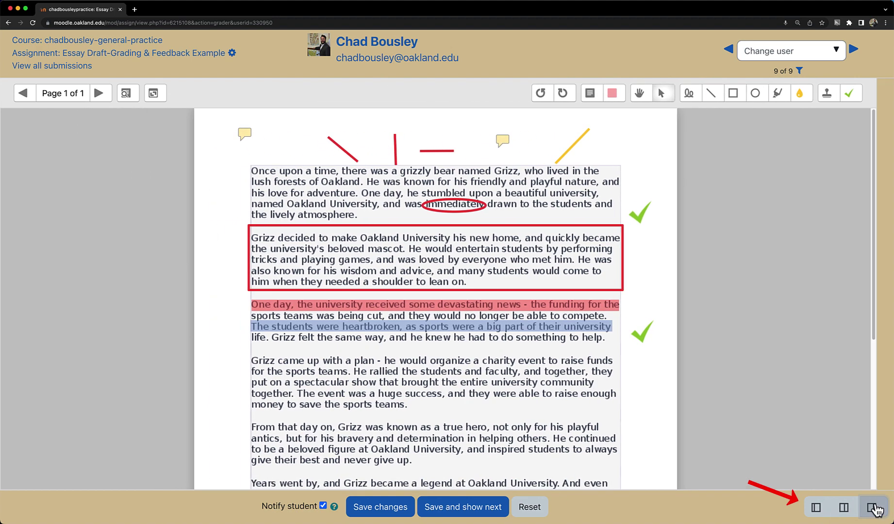